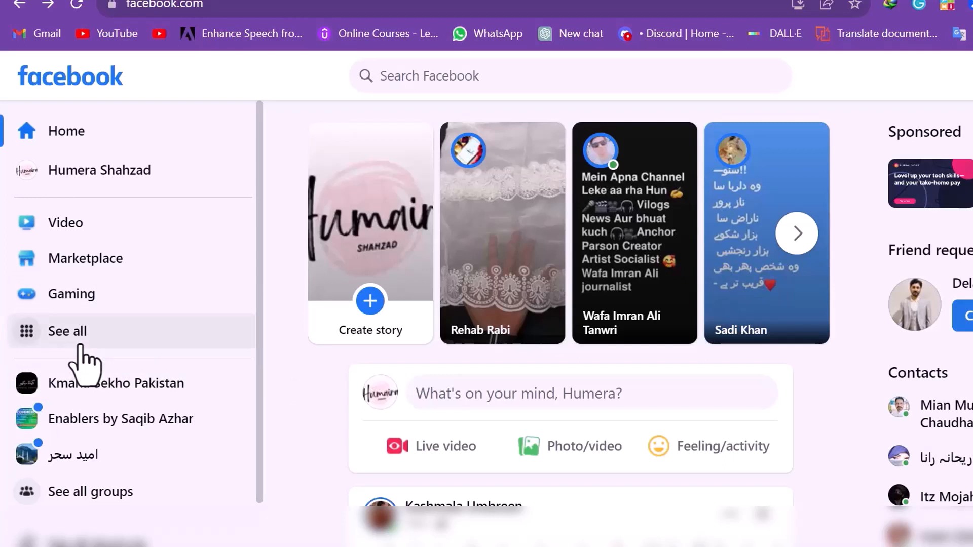
Open the Pages section from the full list of Facebook features and start creating a new Page.
left_click(67, 331)
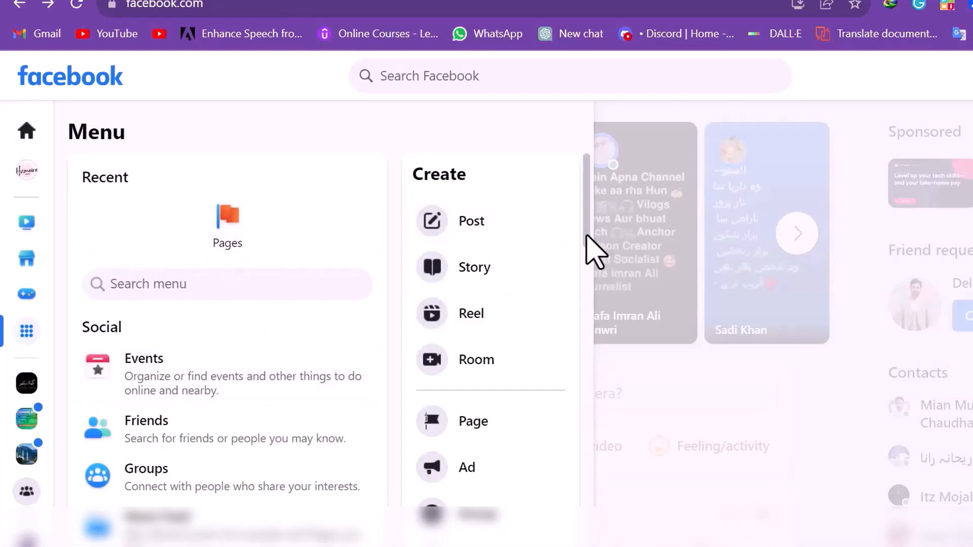
left_click_drag(586, 233, 594, 310)
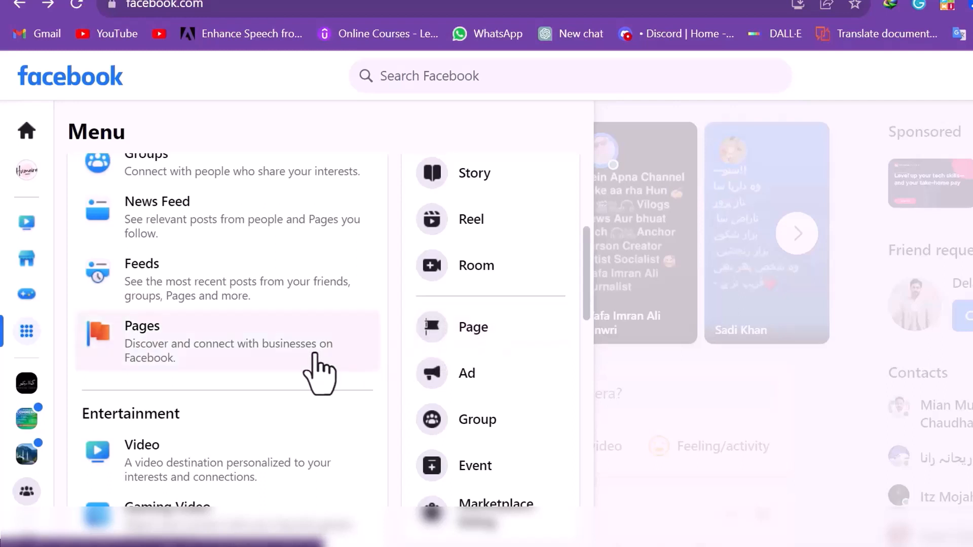
left_click(315, 353)
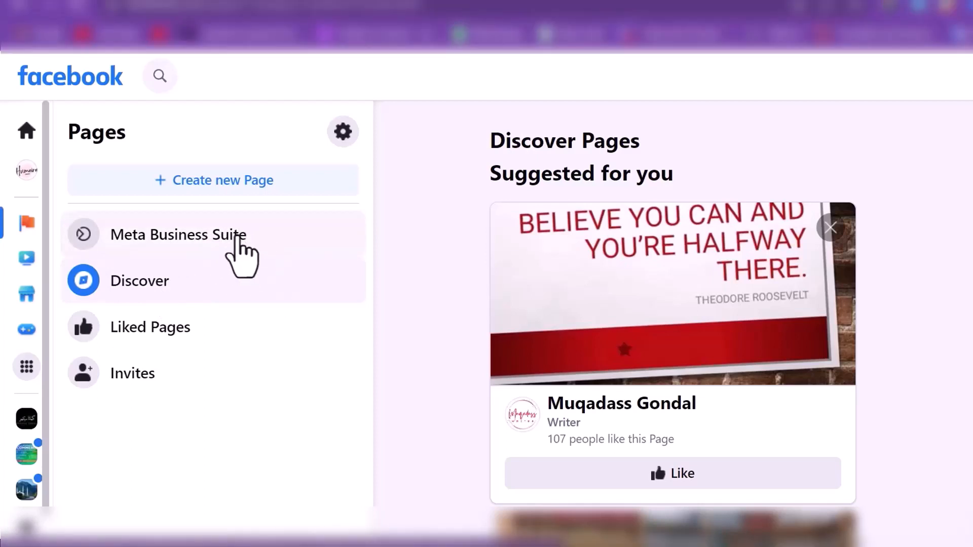
left_click(246, 184)
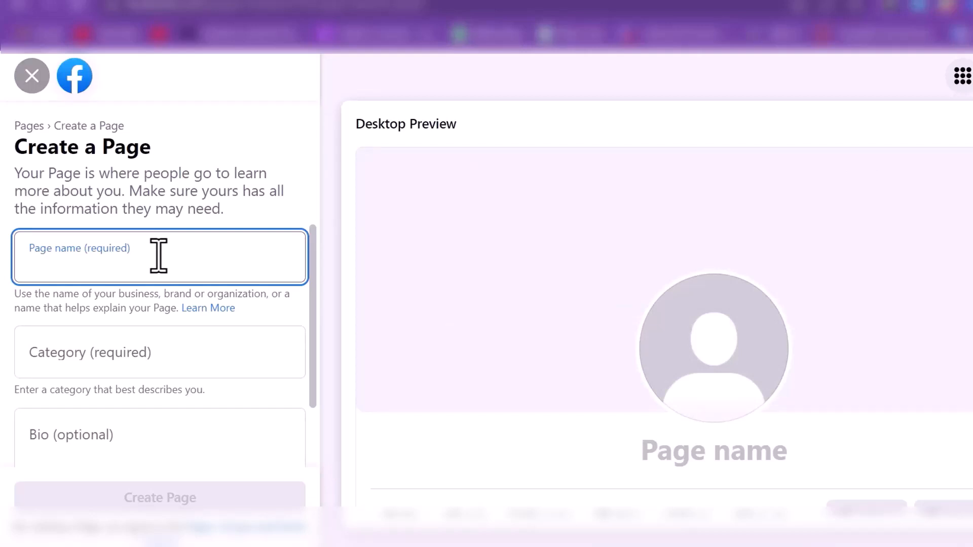
Name the new Page "Fashion industry".
type("fas")
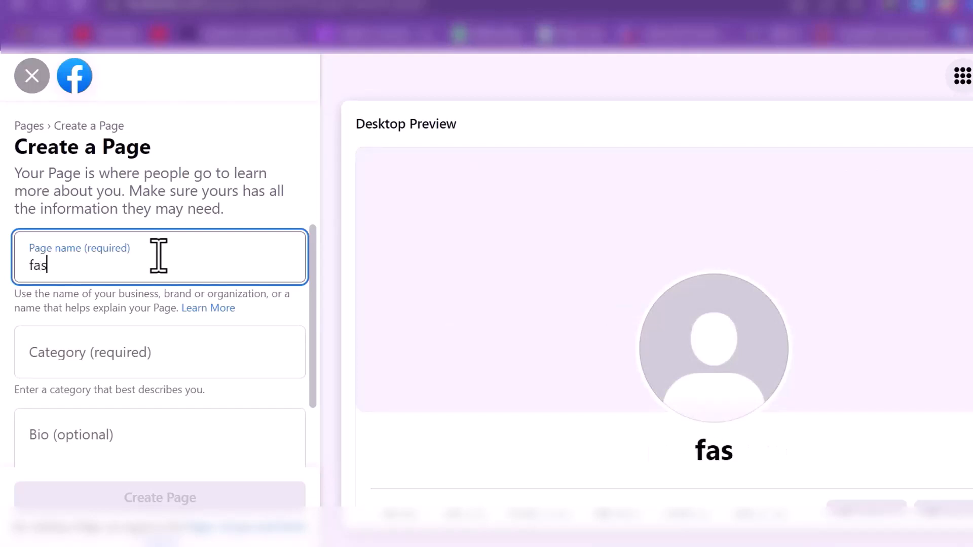
type("hion ")
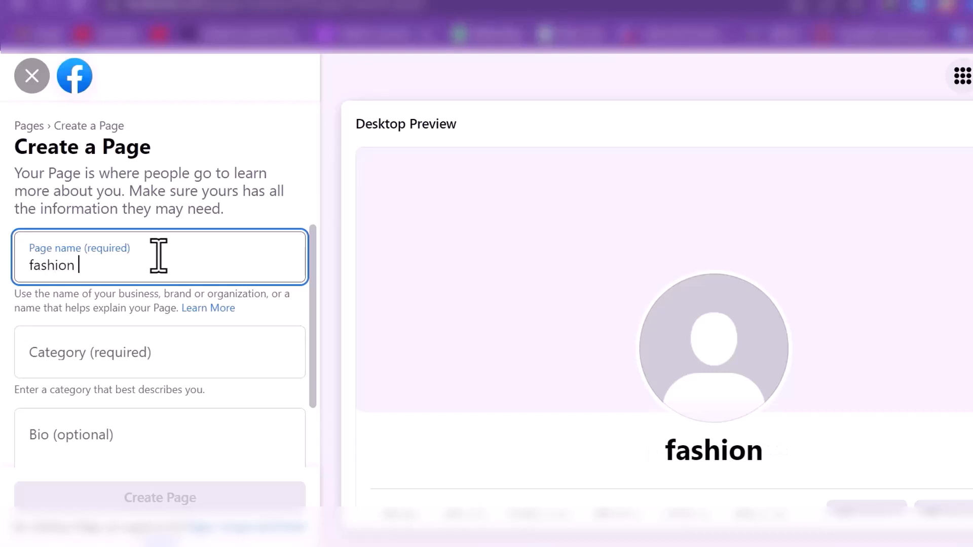
type("industry")
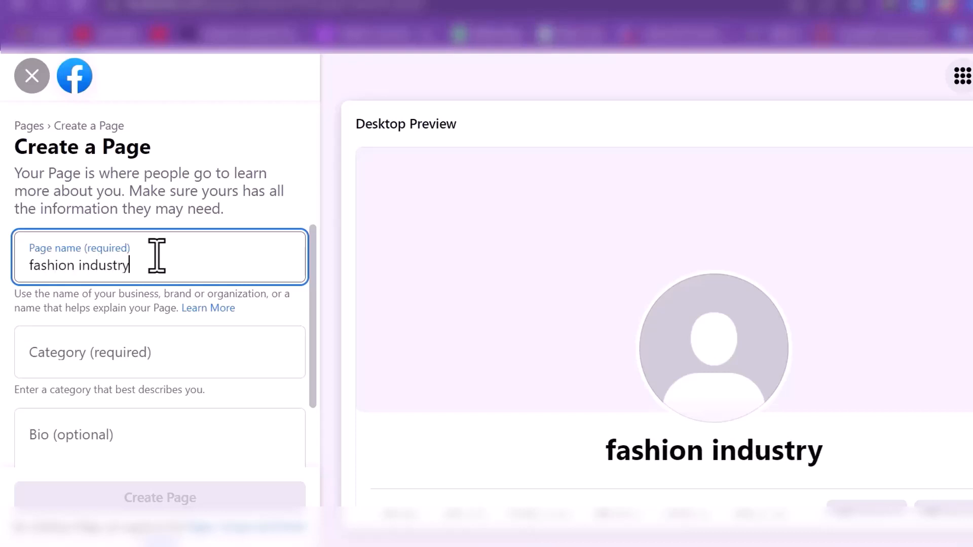
Assign the categories Fashion Accessories and Fashion Designer to the Page.
left_click(159, 359)
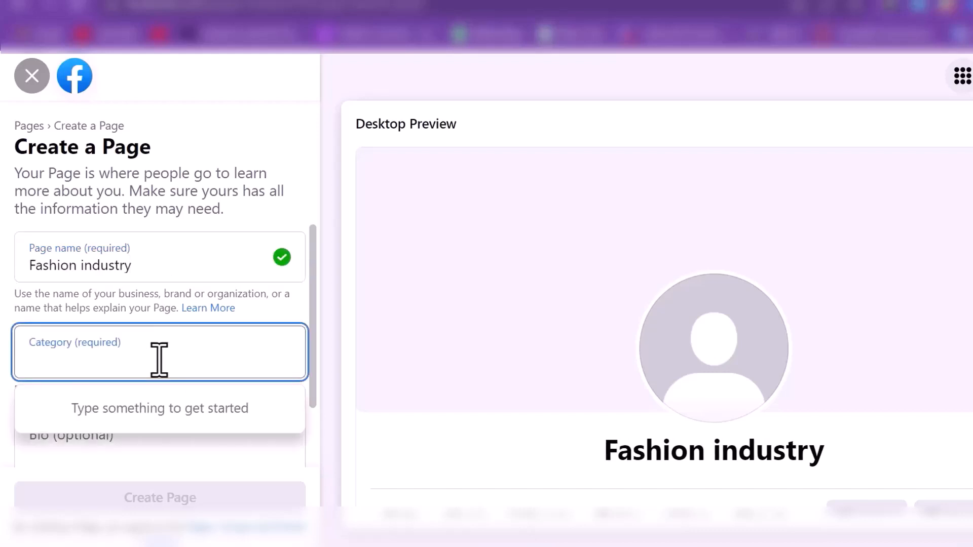
type("fashi")
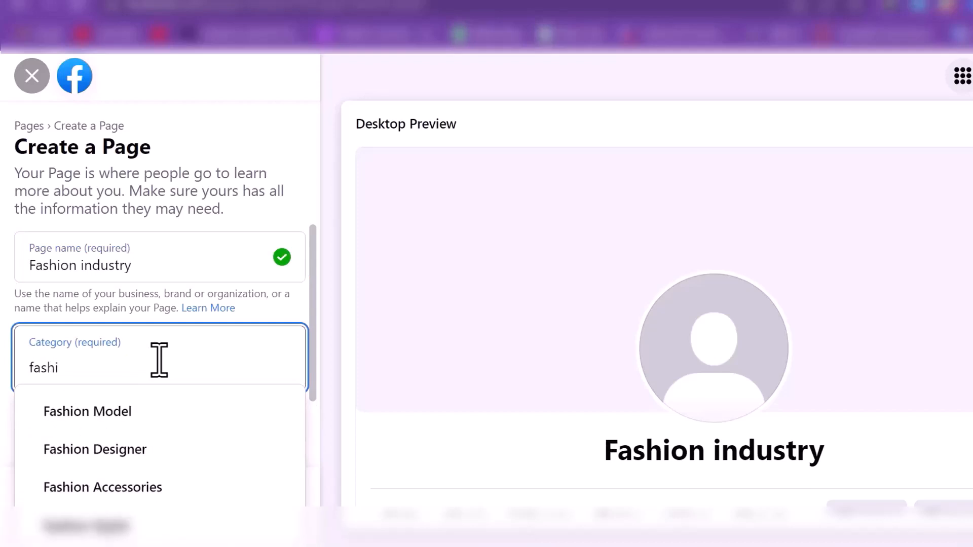
left_click(130, 494)
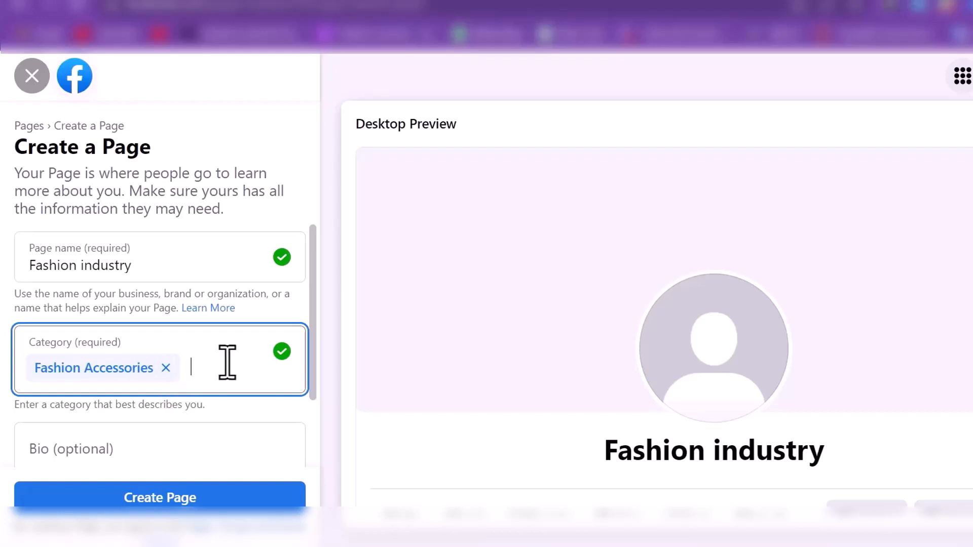
type("fas")
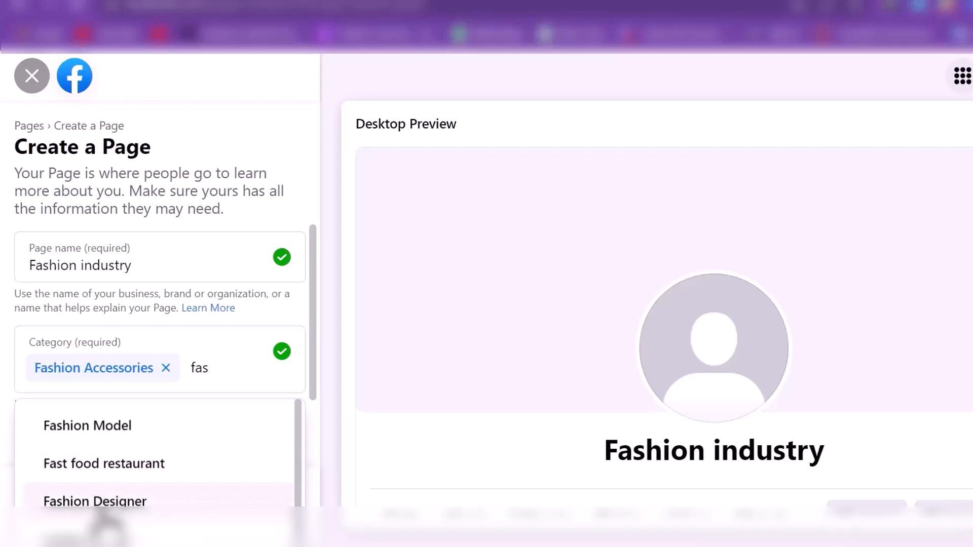
left_click(104, 512)
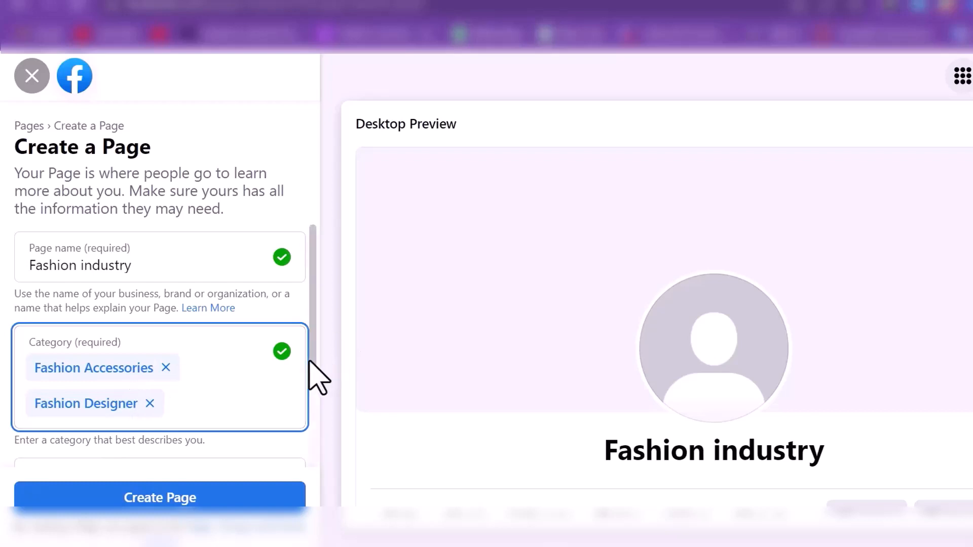
Enter the bio "the most creative fashion designer" with correct spelling and create the Page.
left_click_drag(310, 361, 313, 452)
left_click(131, 411)
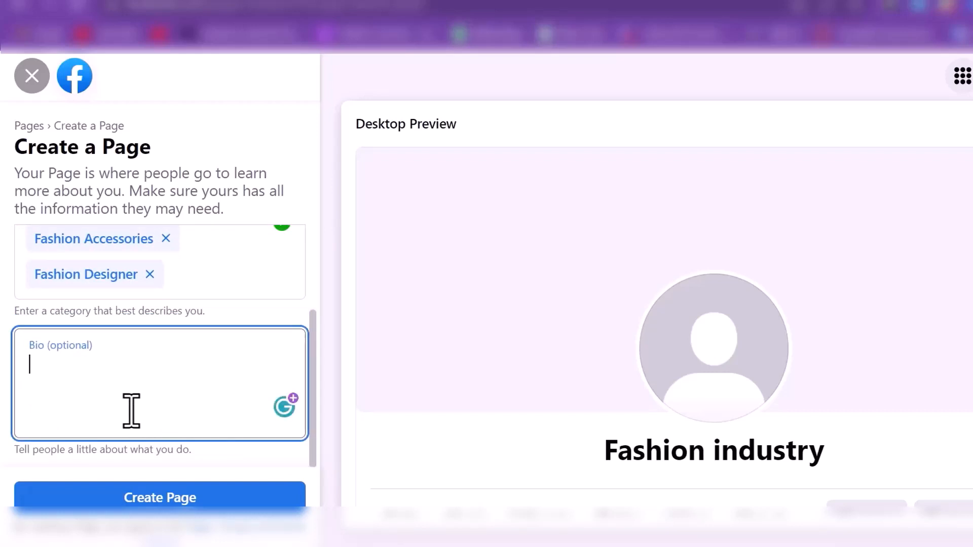
type("the ")
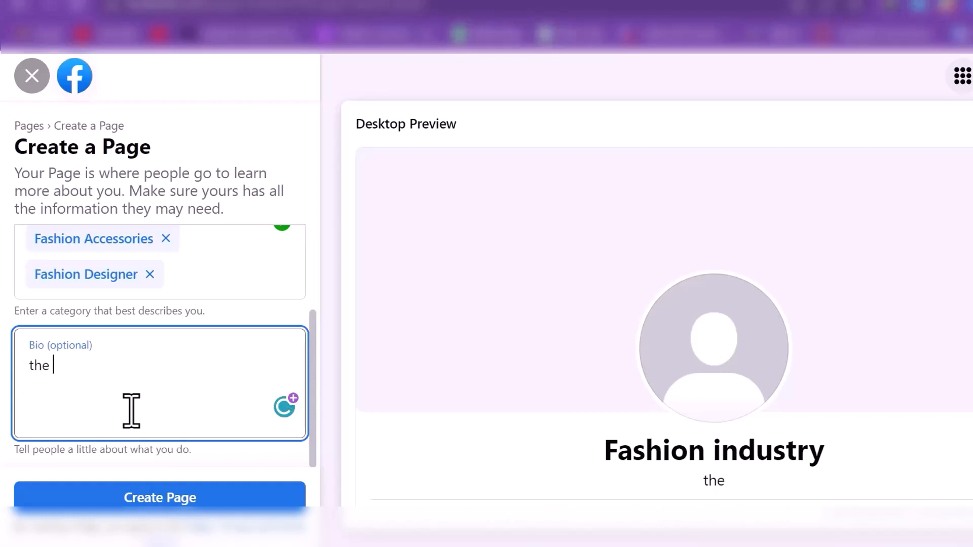
type("most ")
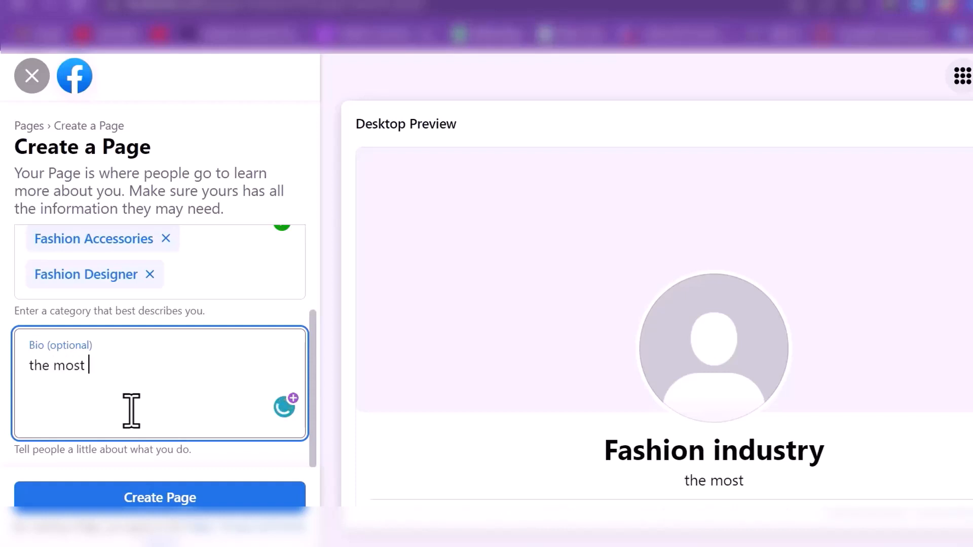
type("creat")
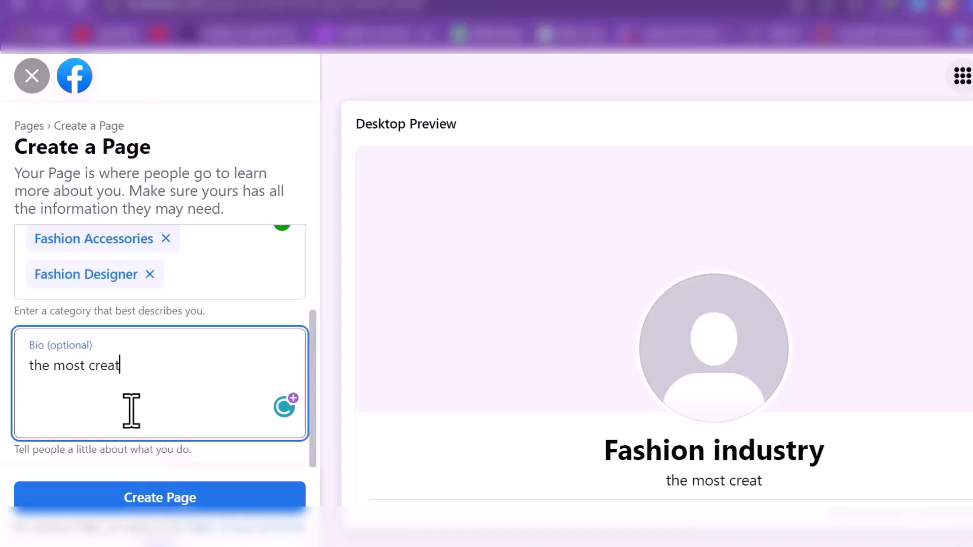
type("ive ")
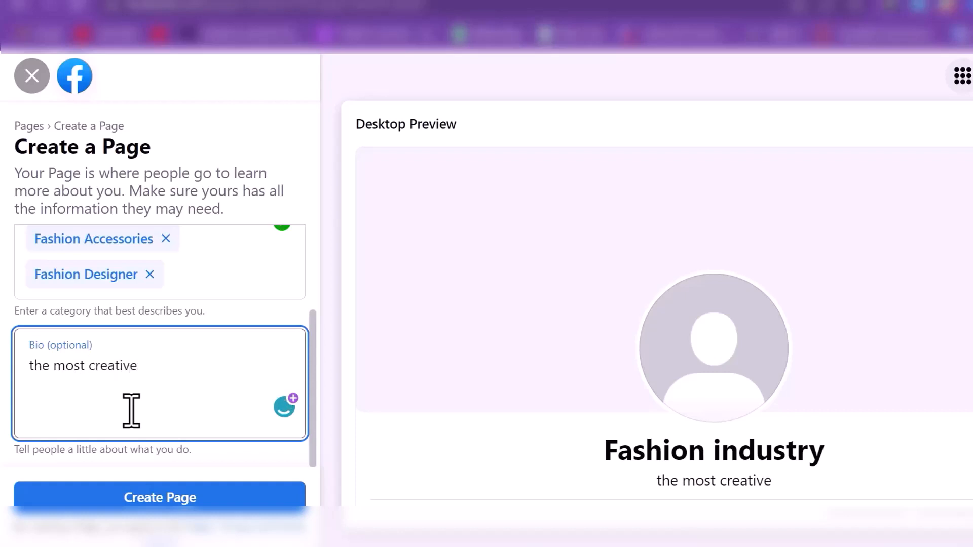
type("fashio")
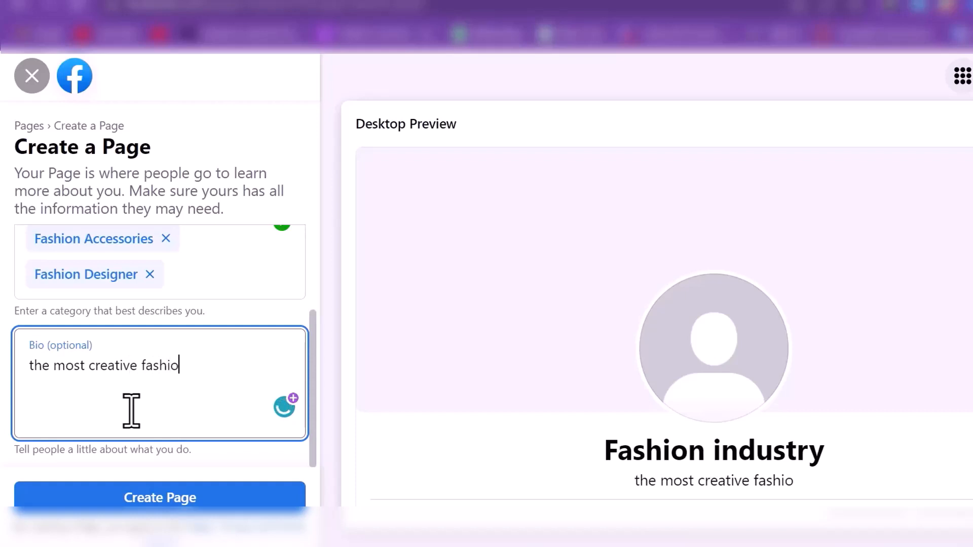
type("n desi")
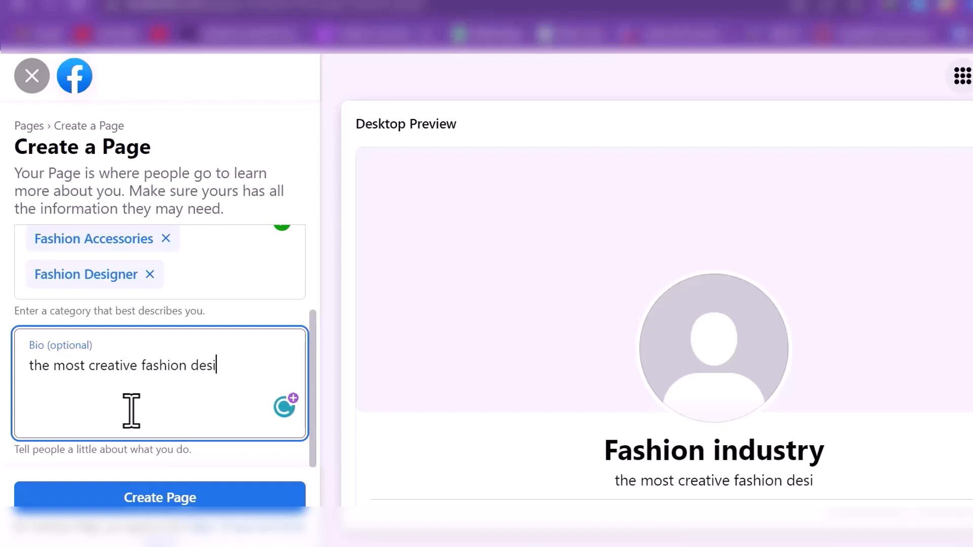
type("ghner")
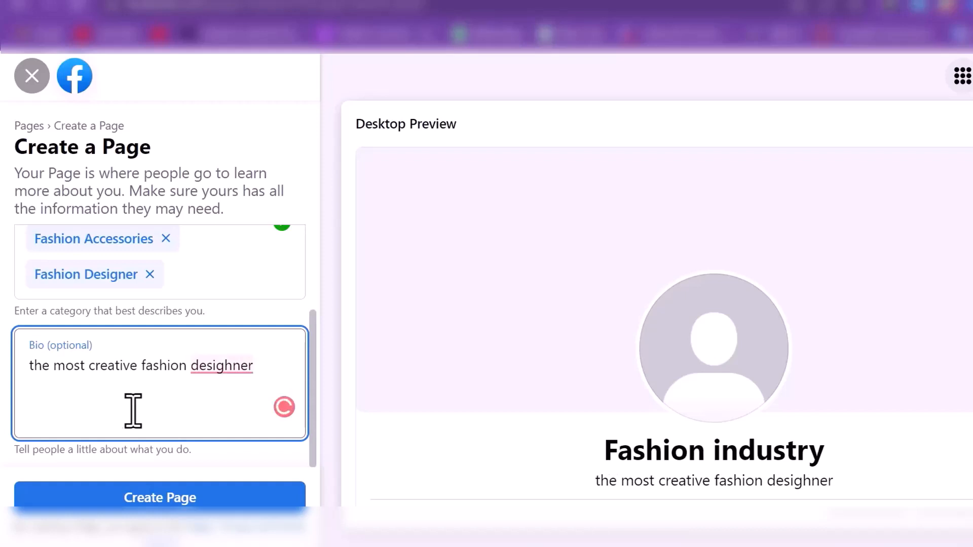
right_click(222, 373)
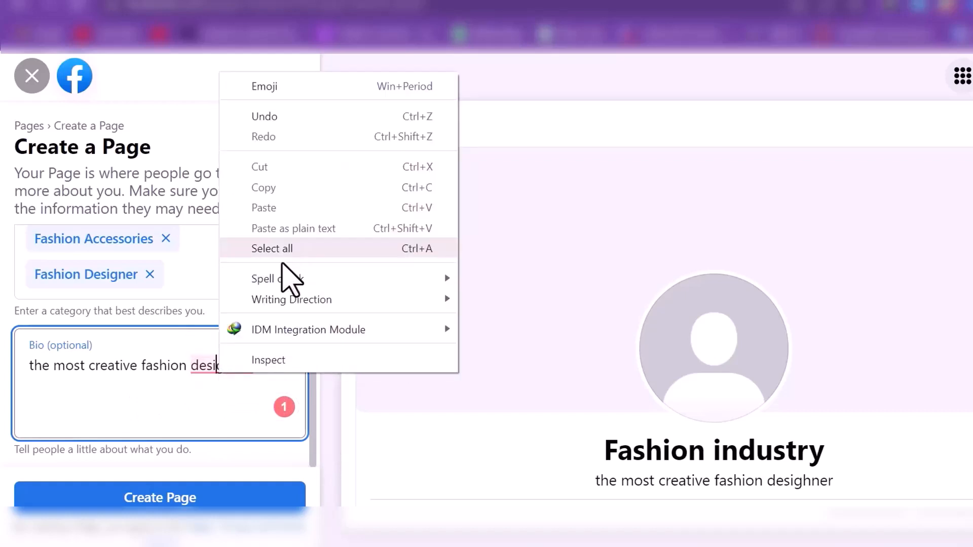
left_click(213, 387)
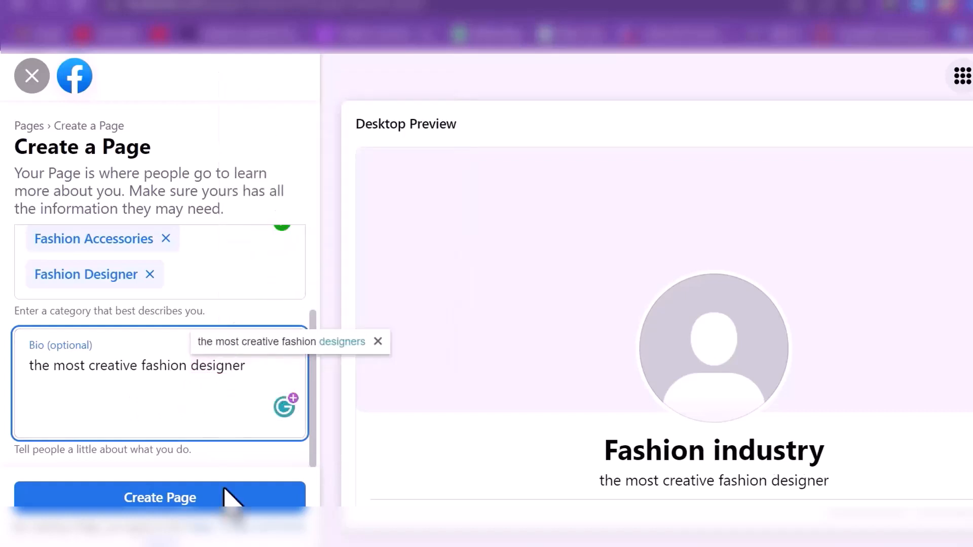
left_click(170, 500)
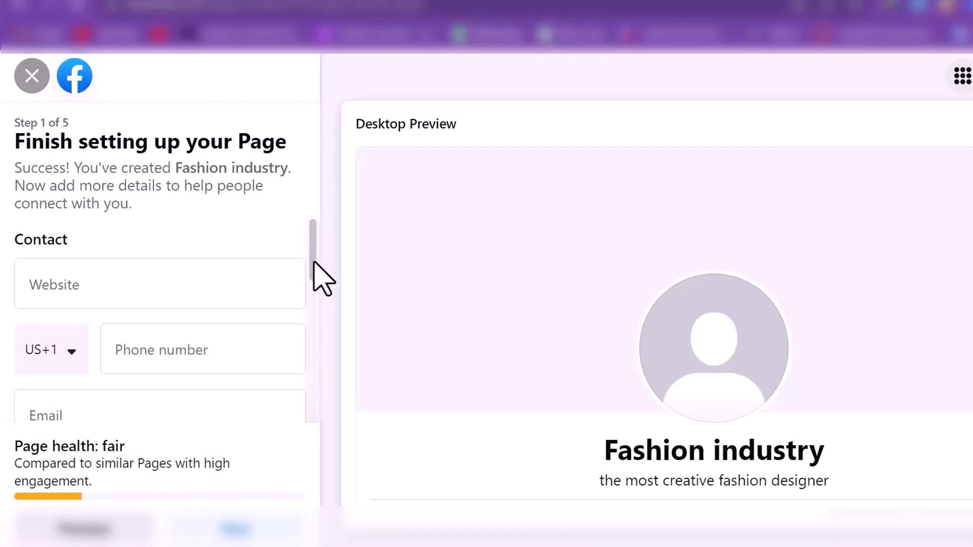
Set the country code of the Page's contact phone number to Pakistan (PK+92).
left_click(117, 290)
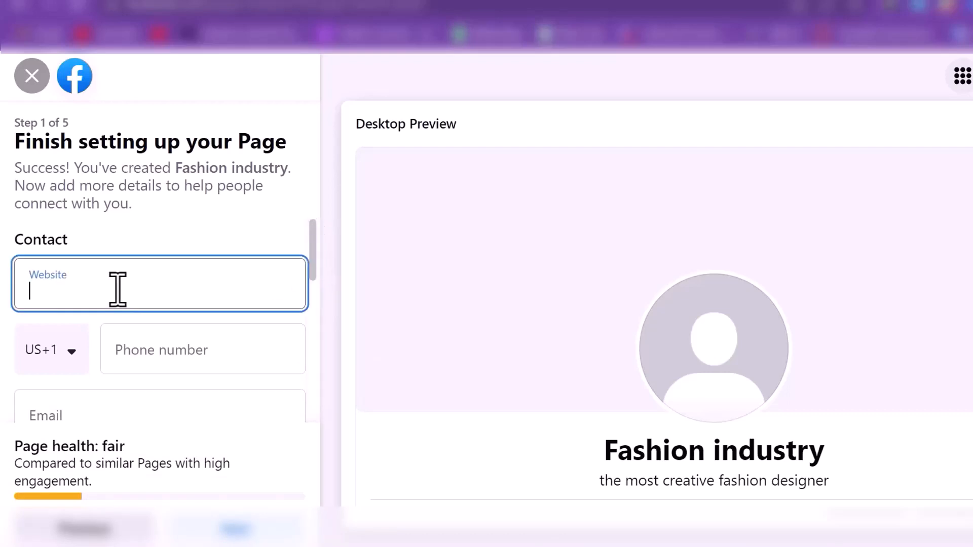
left_click(72, 353)
left_click(71, 354)
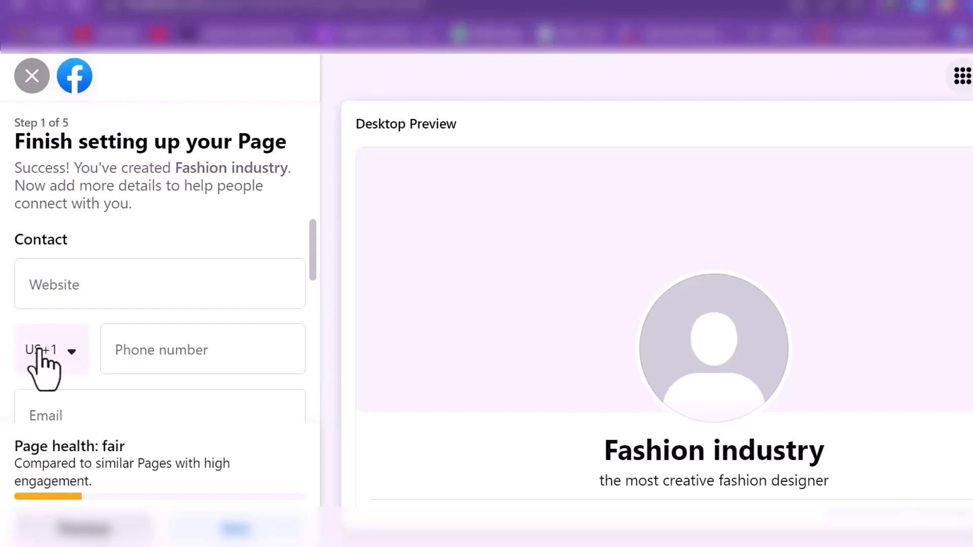
left_click(71, 353)
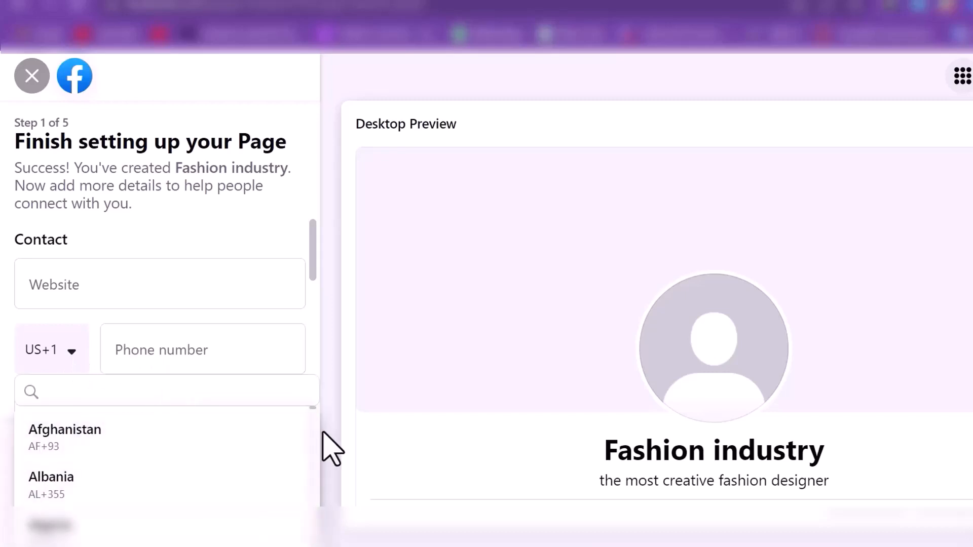
scroll(313, 416, "down", 5)
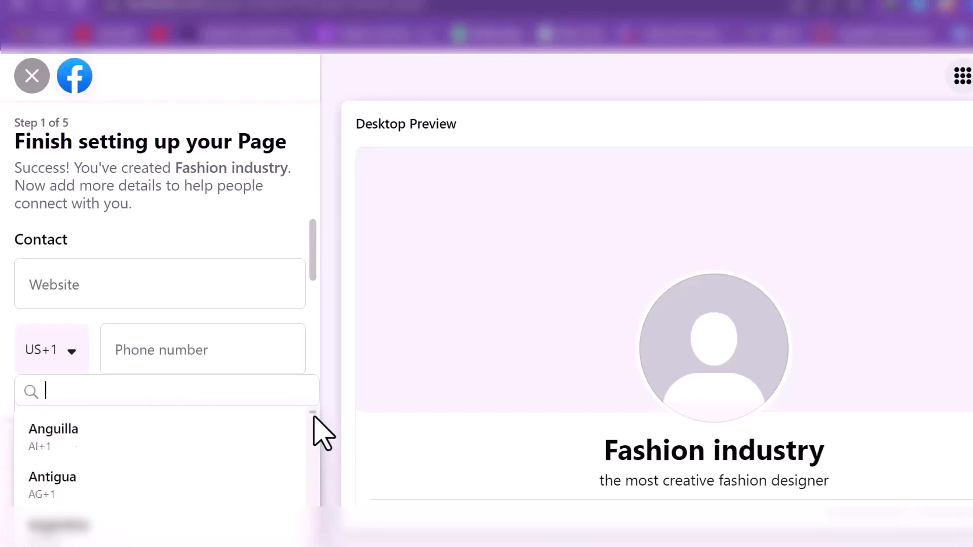
left_click_drag(313, 416, 319, 527)
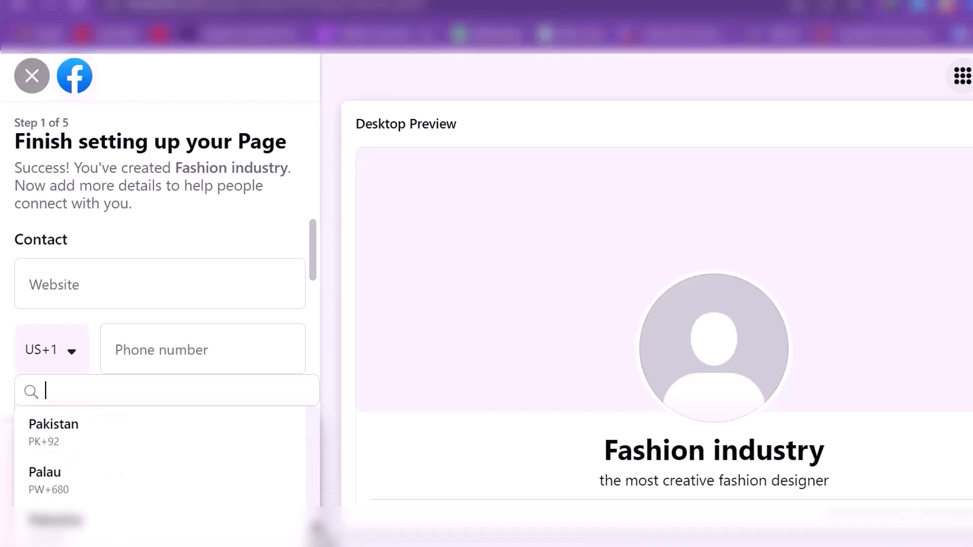
left_click(77, 457)
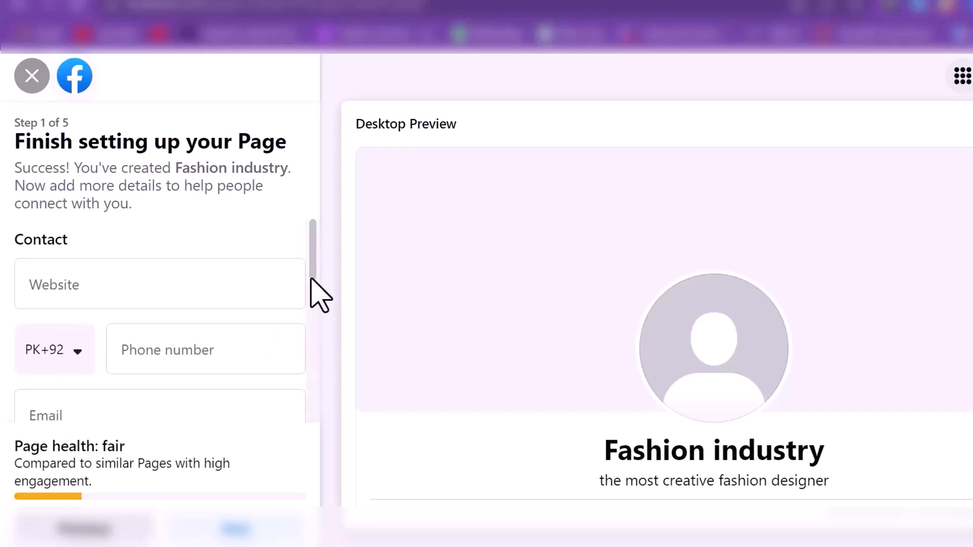
Leave the email and location details blank, set the Page's hours to Always open, and continue to the next setup step.
scroll(320, 296, "down", 3)
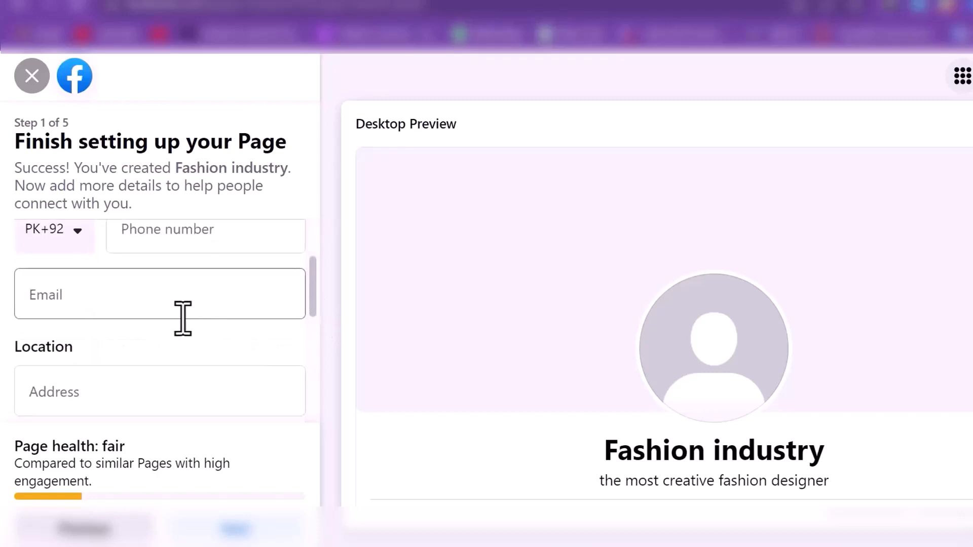
left_click(157, 298)
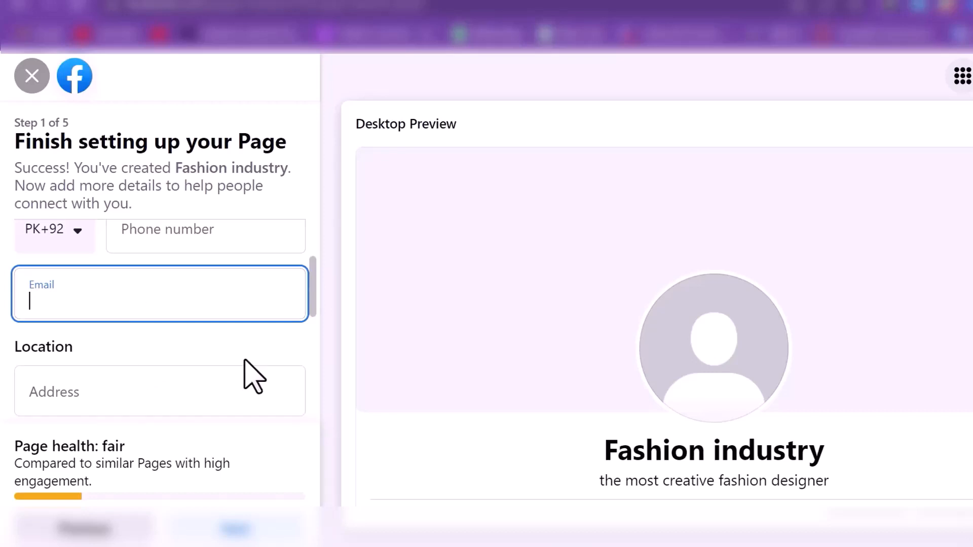
left_click_drag(312, 305, 319, 367)
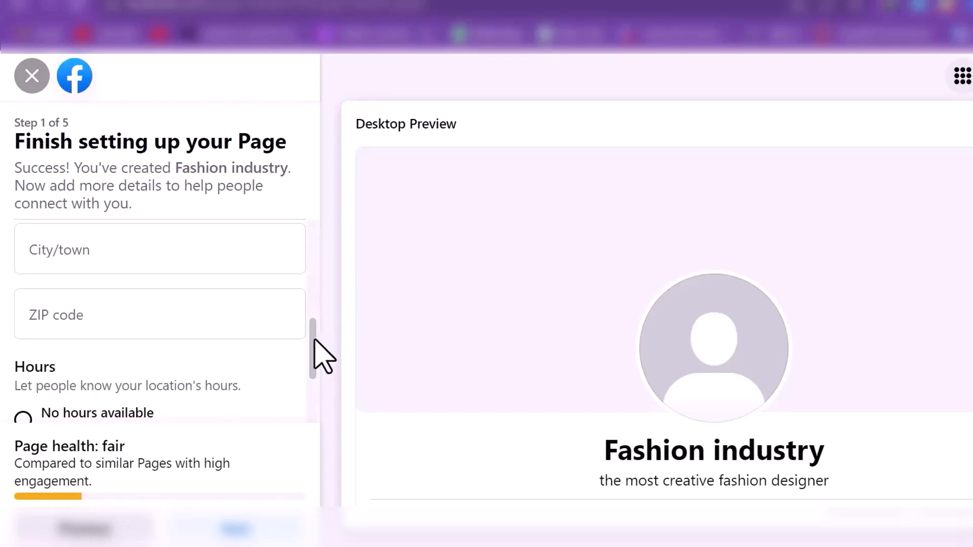
left_click_drag(313, 341, 313, 389)
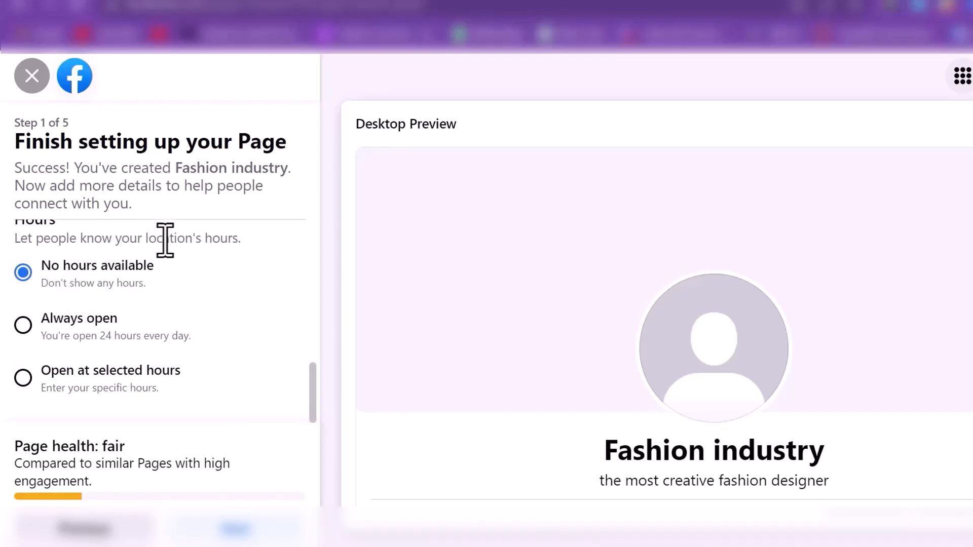
left_click(23, 328)
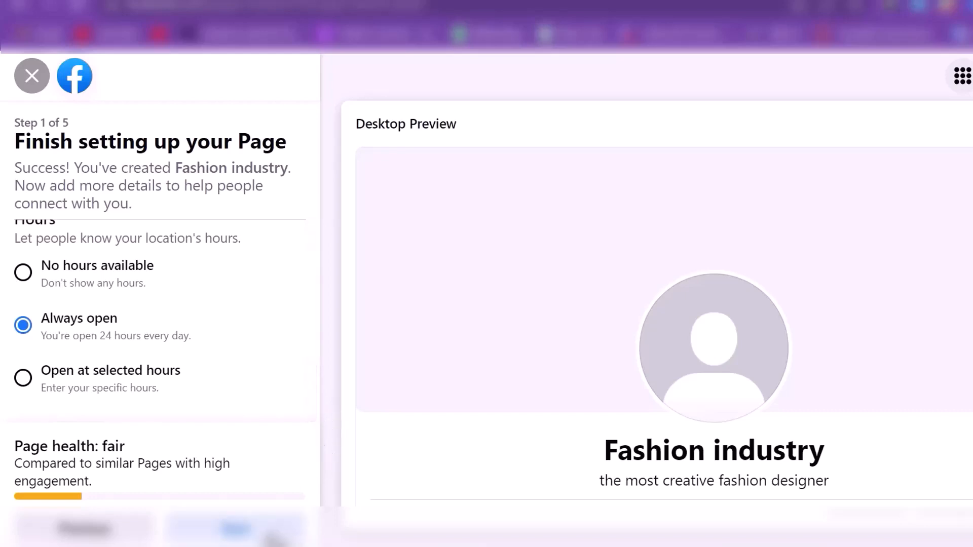
left_click(273, 539)
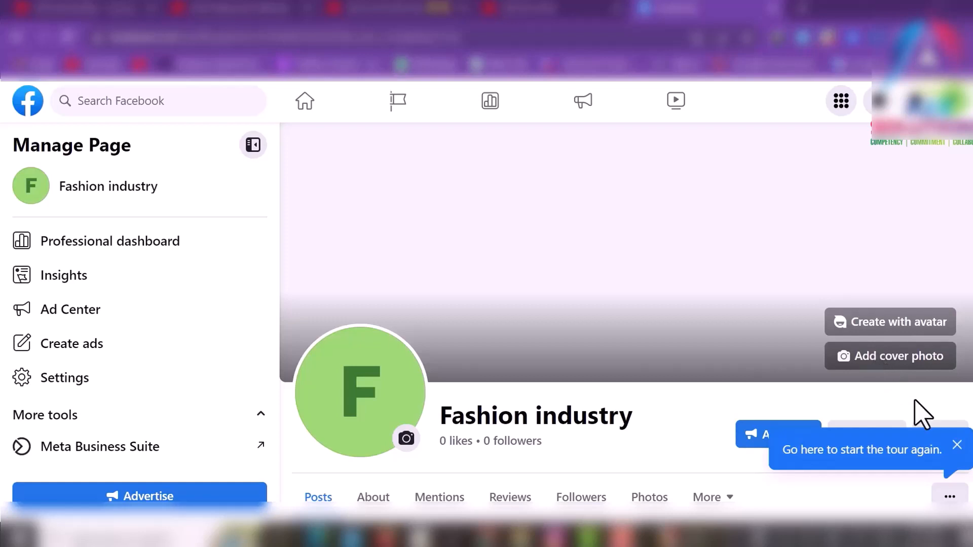
Dismiss the tour tip, and collapse and re-expand the More tools section of the Page management options.
left_click(956, 446)
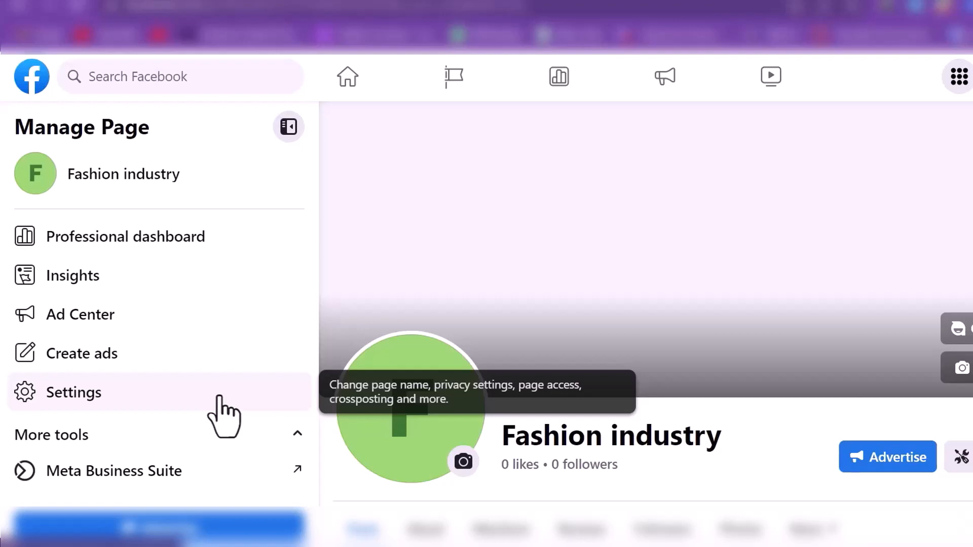
left_click(297, 436)
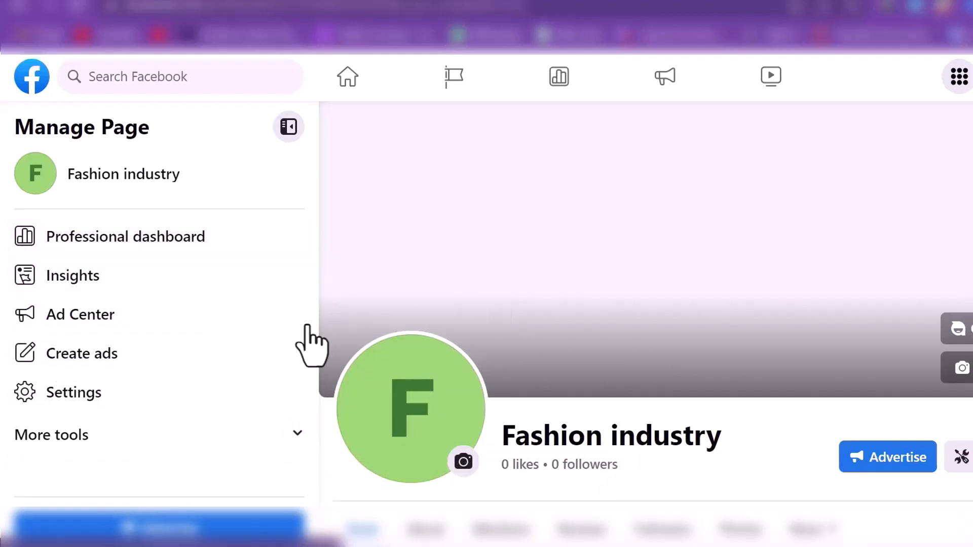
scroll(365, 260, "down", 2)
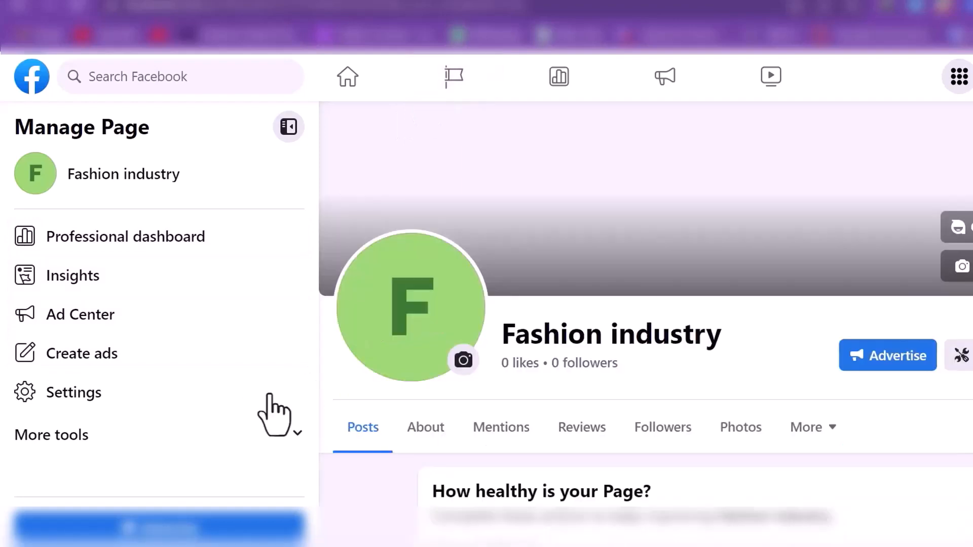
left_click(297, 435)
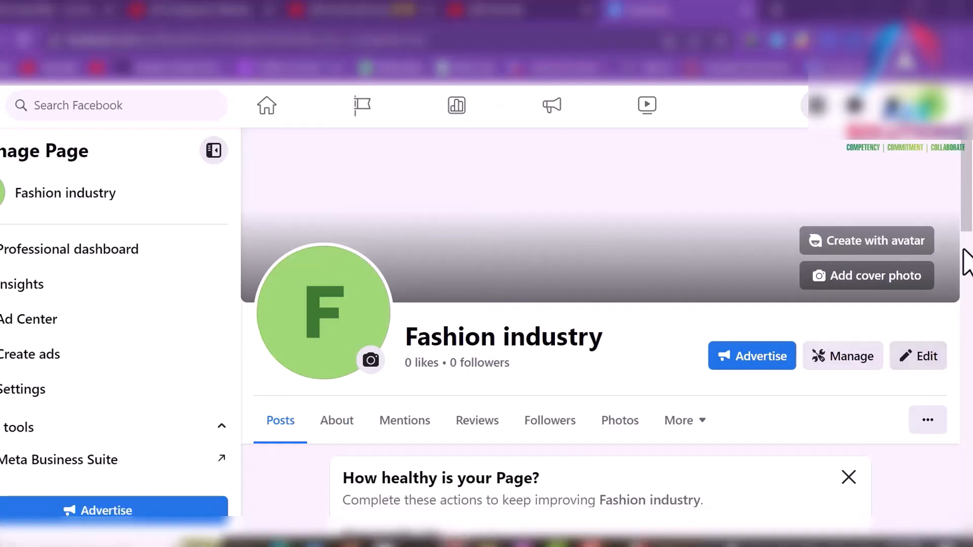
Review the new Page's health suggestions, Intro, Photos, post composer, Featured and Posts sections.
scroll(967, 202, "down", 3)
left_click_drag(971, 259, 970, 322)
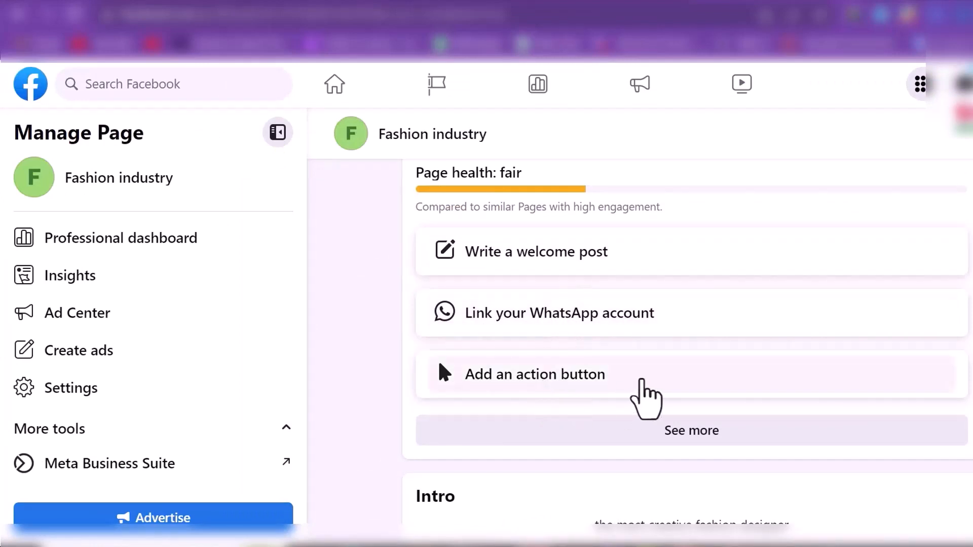
scroll(688, 353, "down", 3)
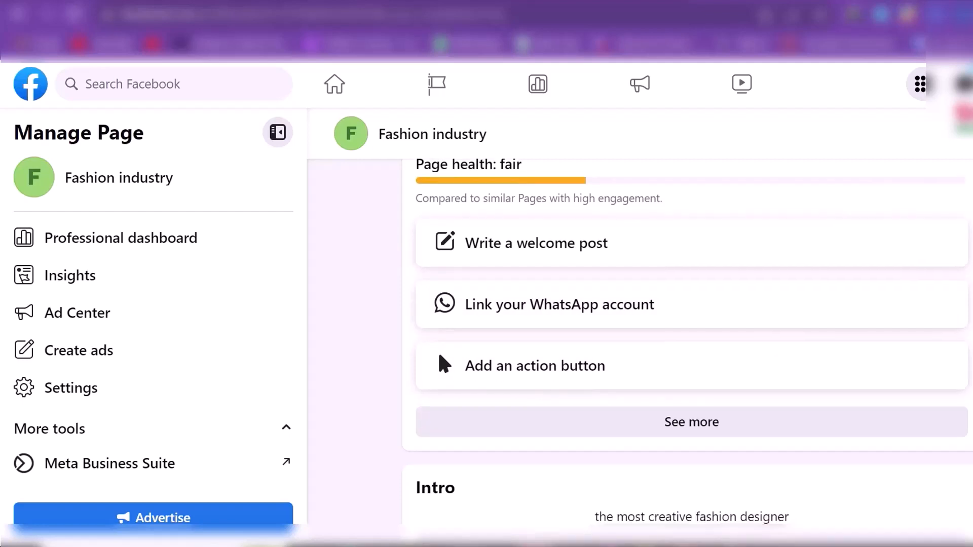
scroll(652, 374, "down", 2)
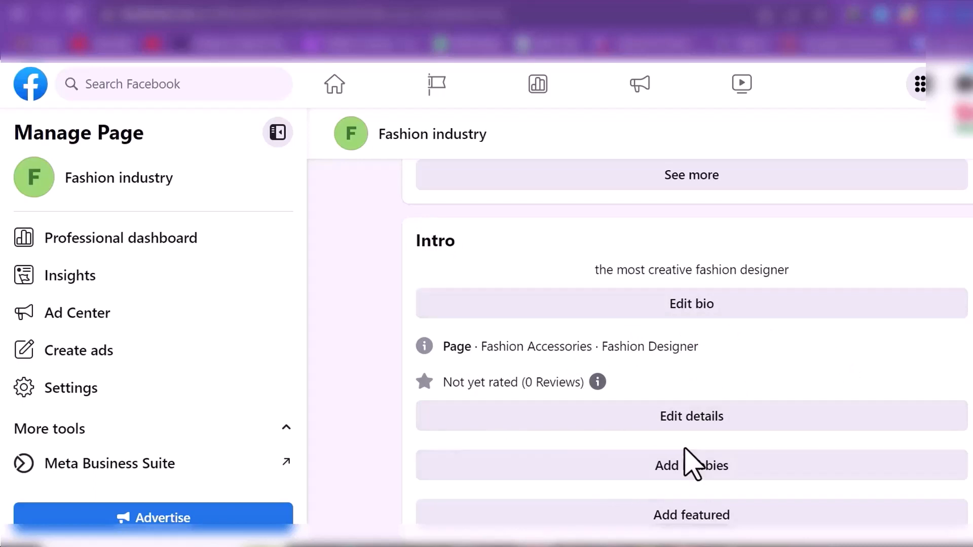
scroll(811, 355, "down", 3)
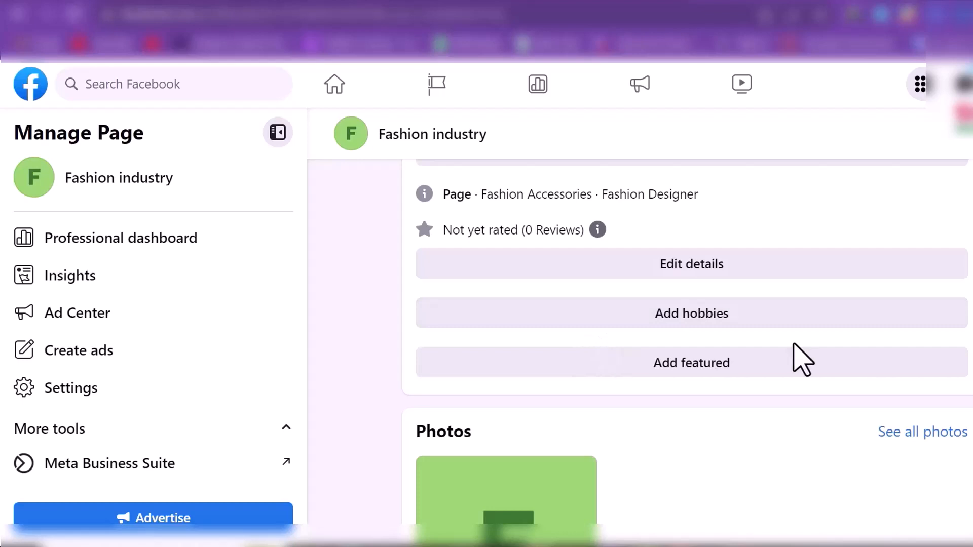
scroll(688, 353, "down", 8)
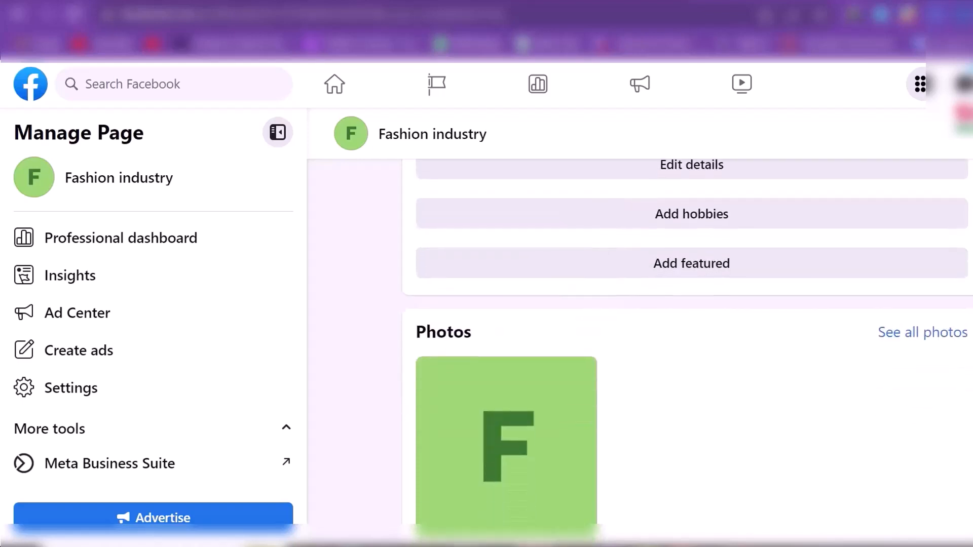
scroll(688, 353, "down", 2)
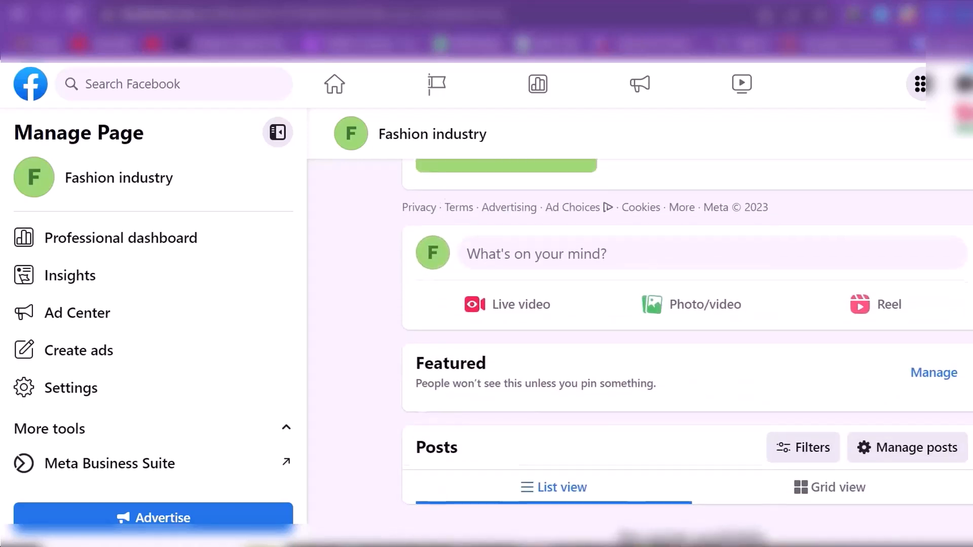